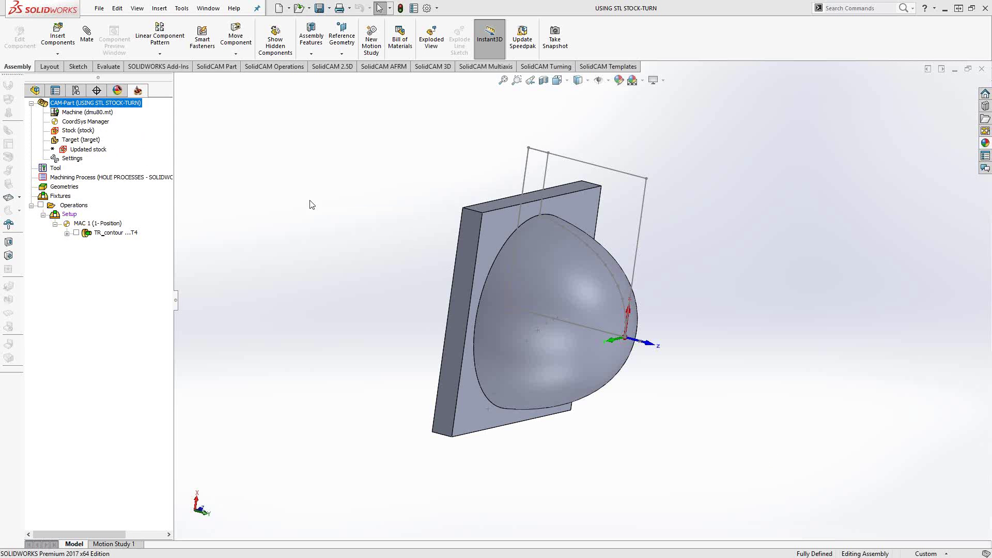
Step: Briefly display the turning operation's toolpath around the dome, then hide it again
click(76, 233)
middle_drag(381, 290, 435, 304)
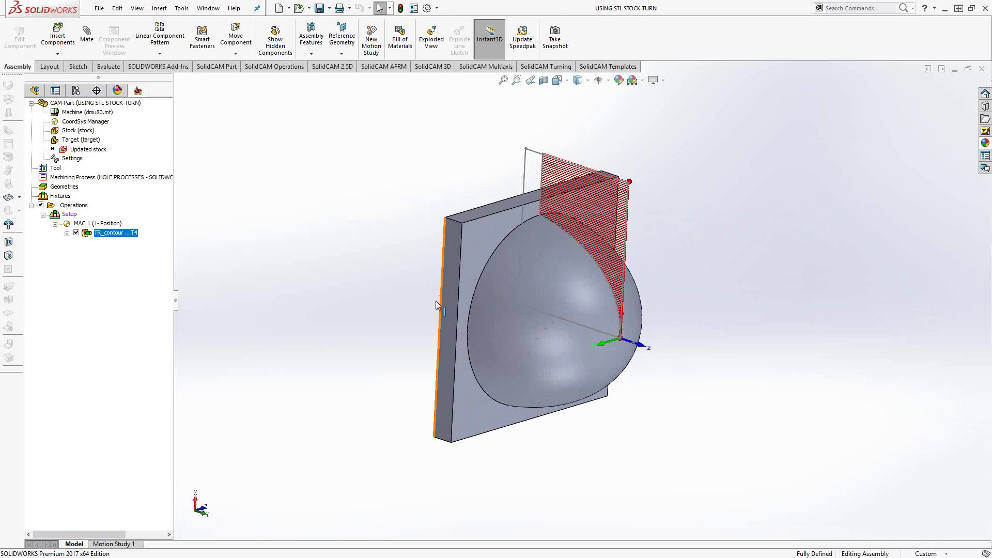
click(77, 233)
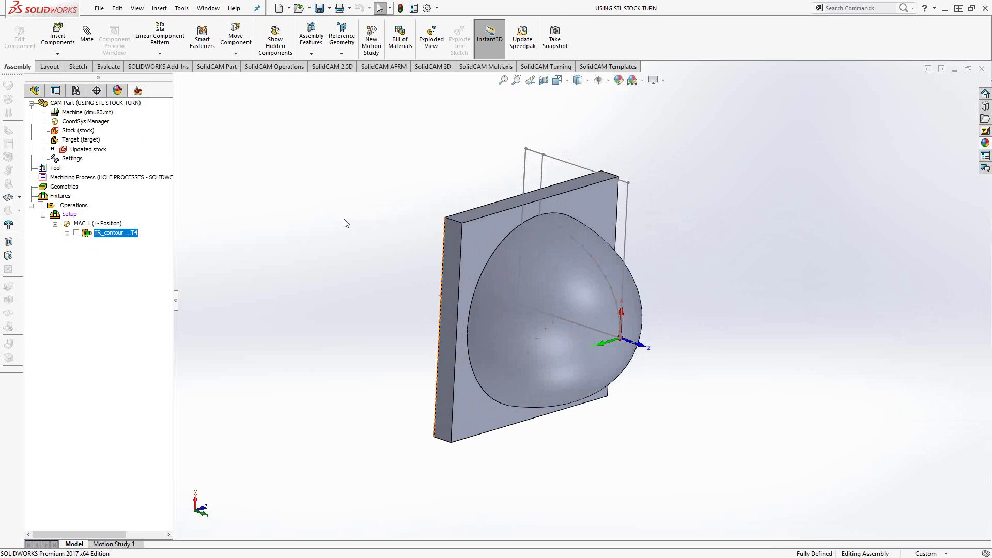
Step: Check the Updated stock options, then view the dome and plate from a near-top angle
right_click(80, 152)
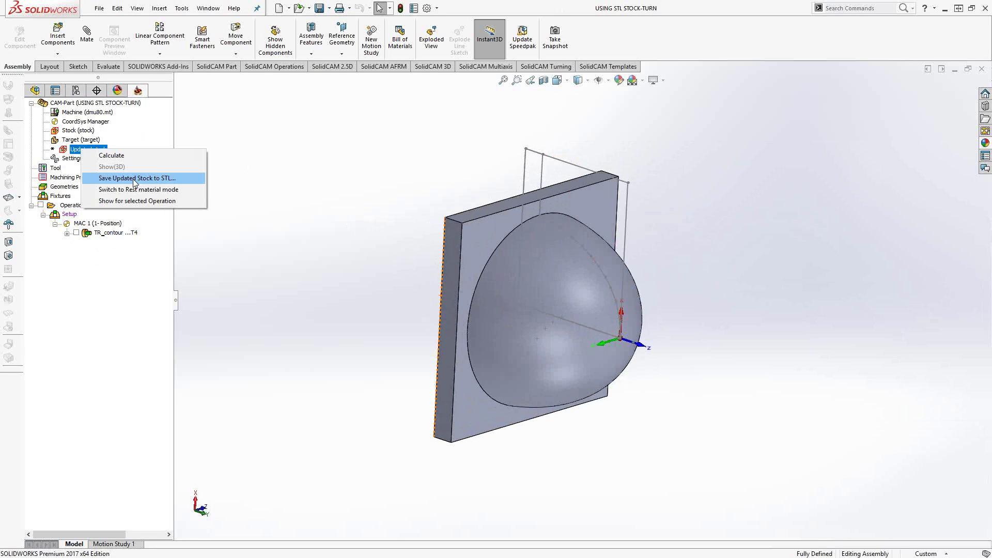
click(221, 272)
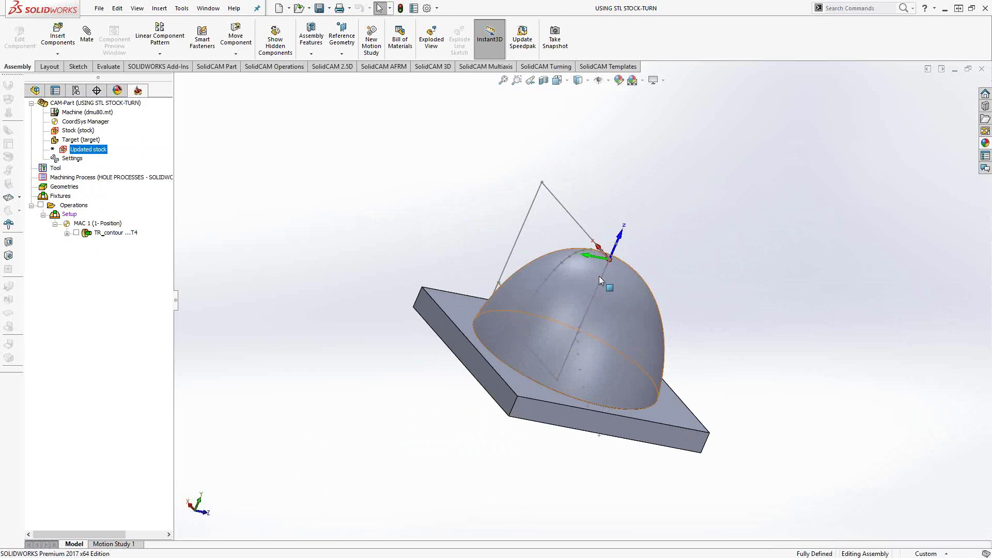
middle_drag(556, 301, 572, 433)
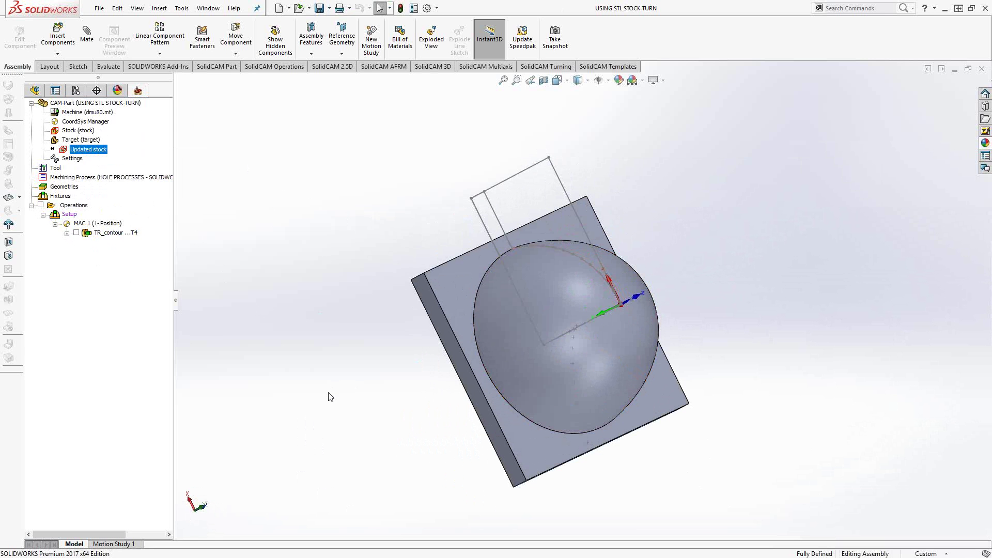
right_click(121, 233)
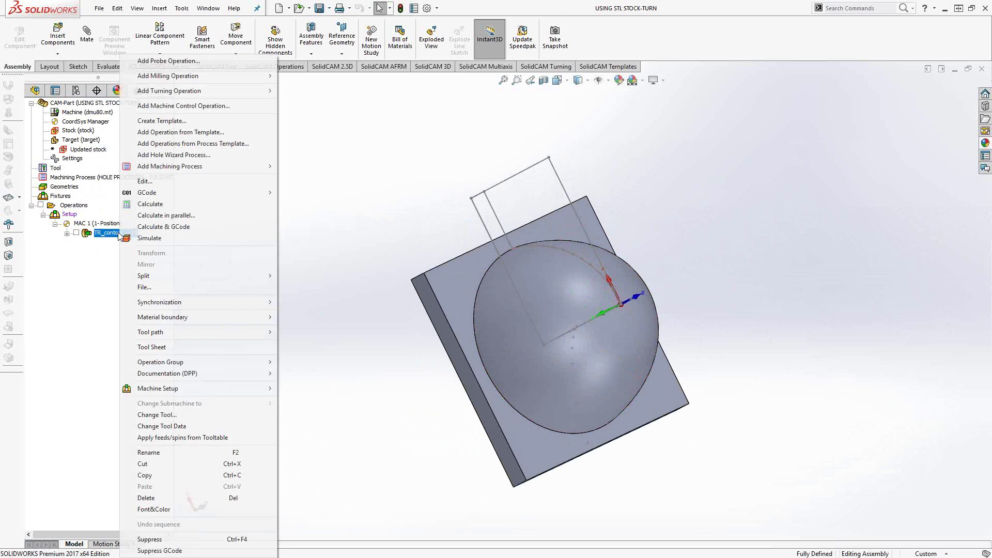
click(151, 237)
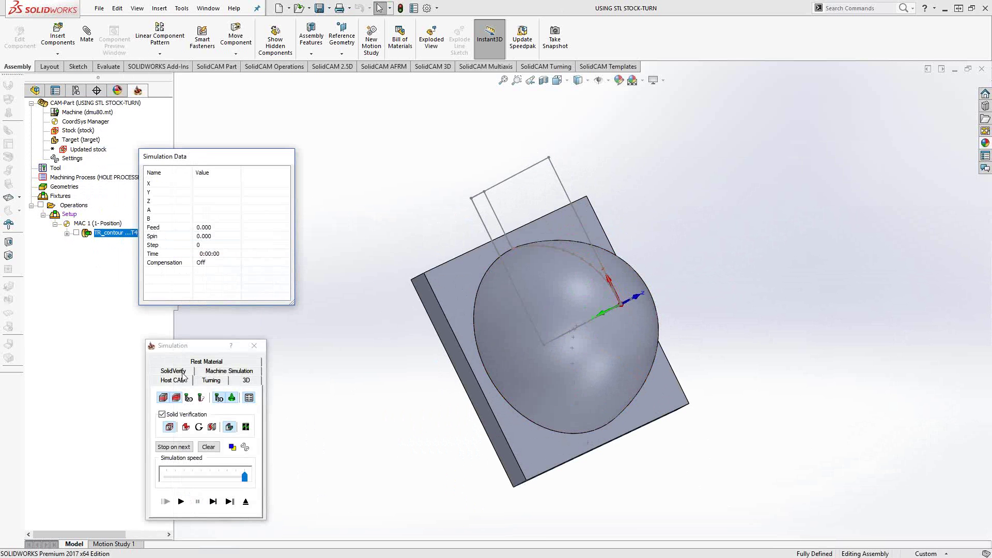
click(182, 375)
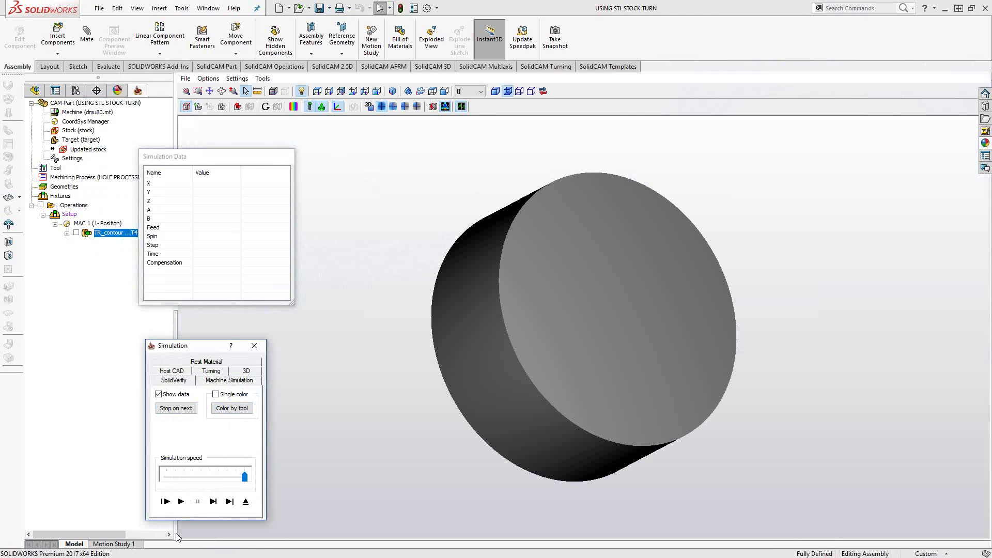
click(180, 502)
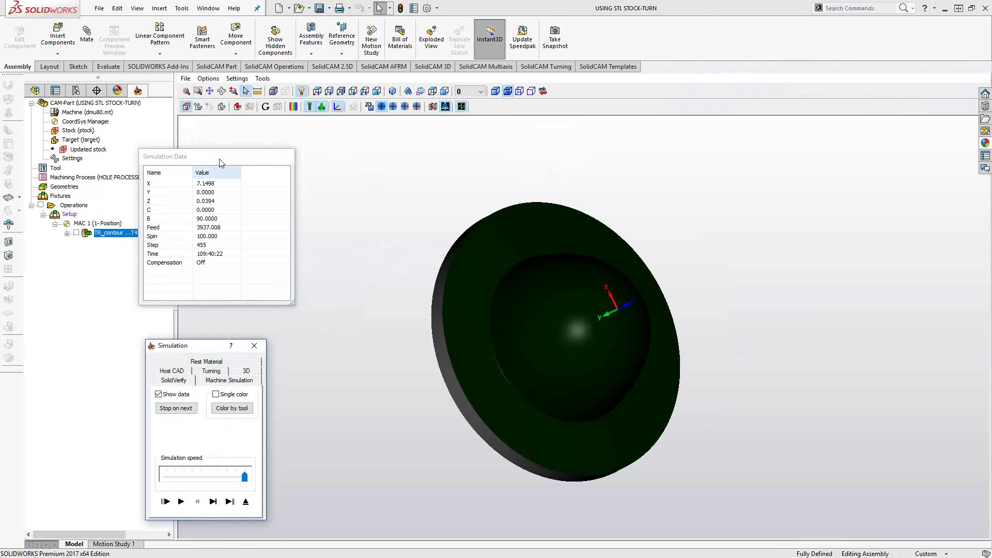
click(185, 80)
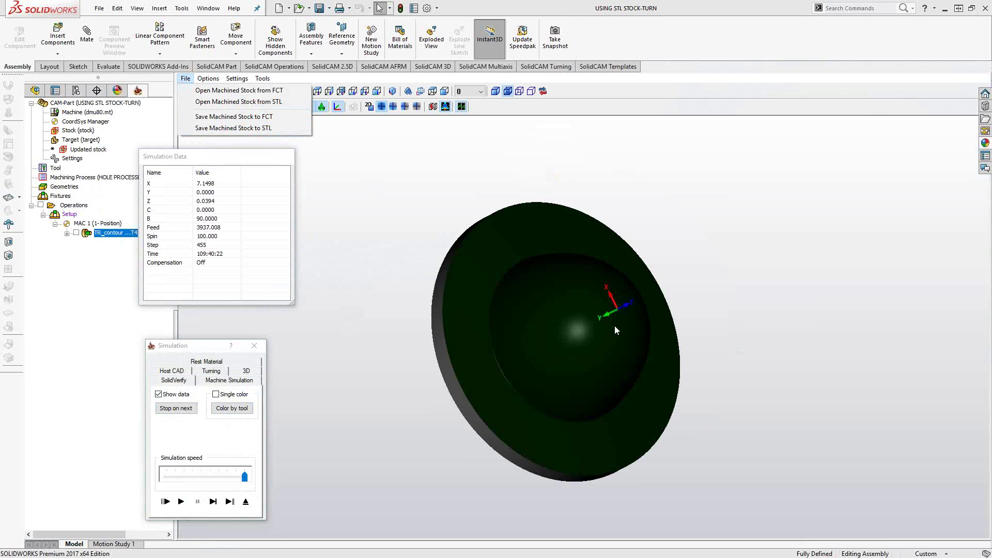
click(246, 502)
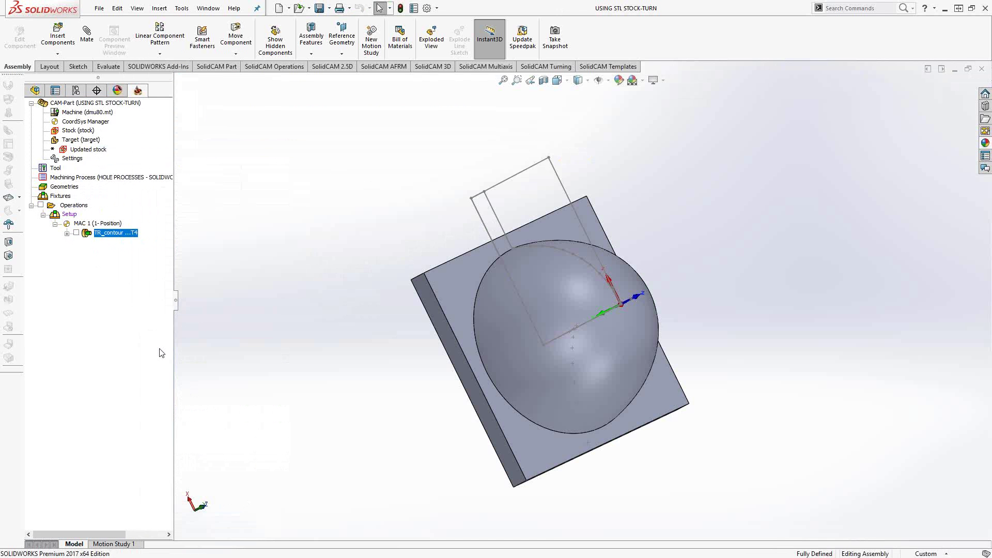
Step: Close the current CAM-part, reopen PLATE FIXTURE.prz from Recent CAM-Parts, and select stock1
right_click(68, 104)
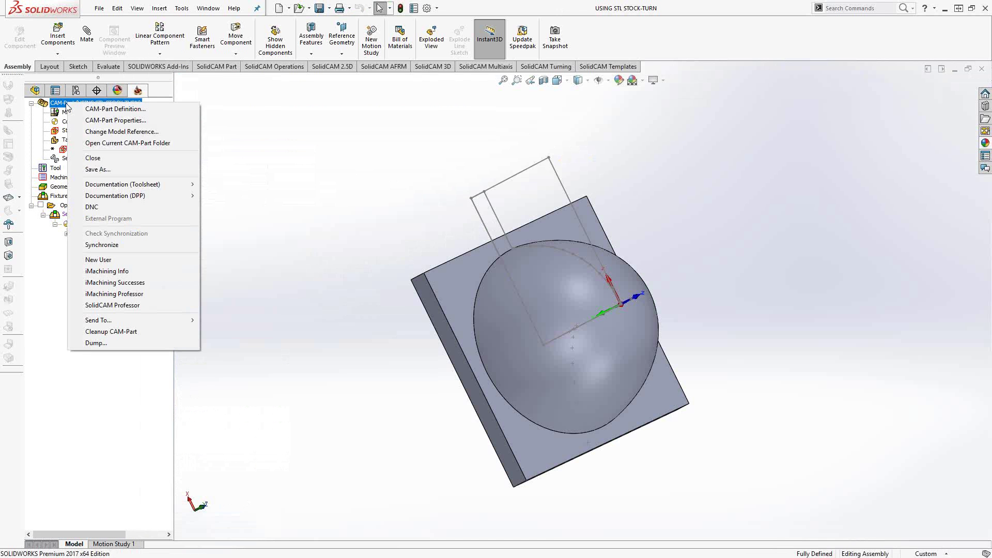
click(93, 158)
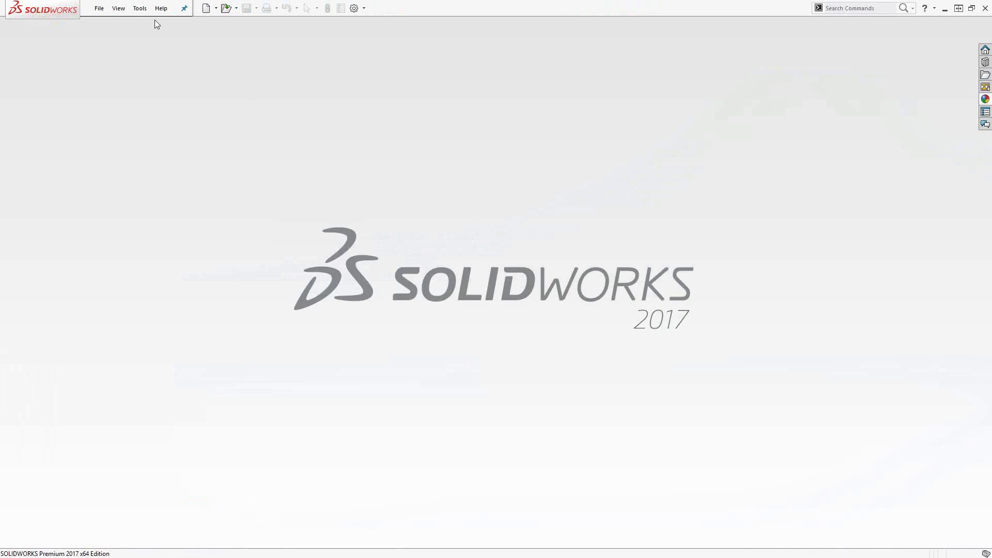
click(139, 7)
mouse_move(167, 50)
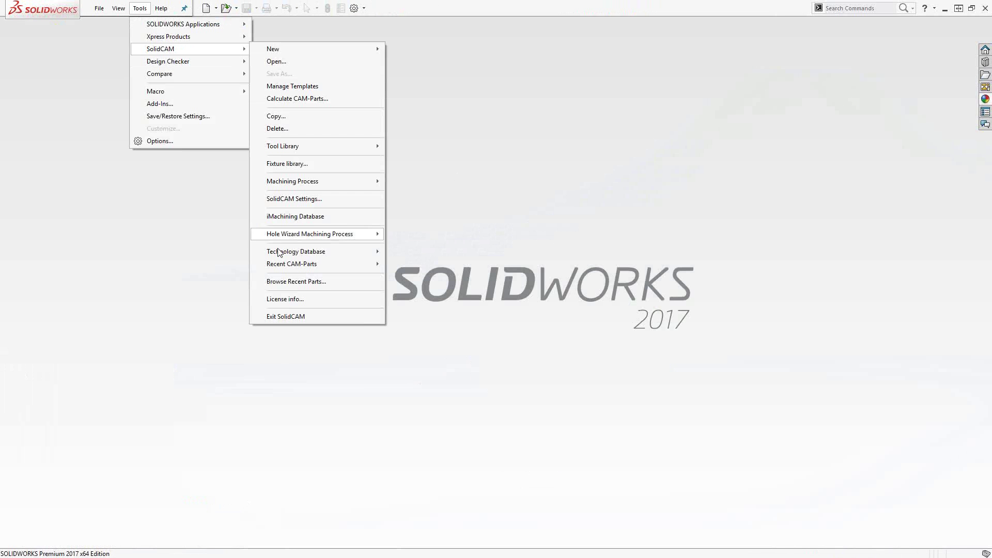
mouse_move(299, 267)
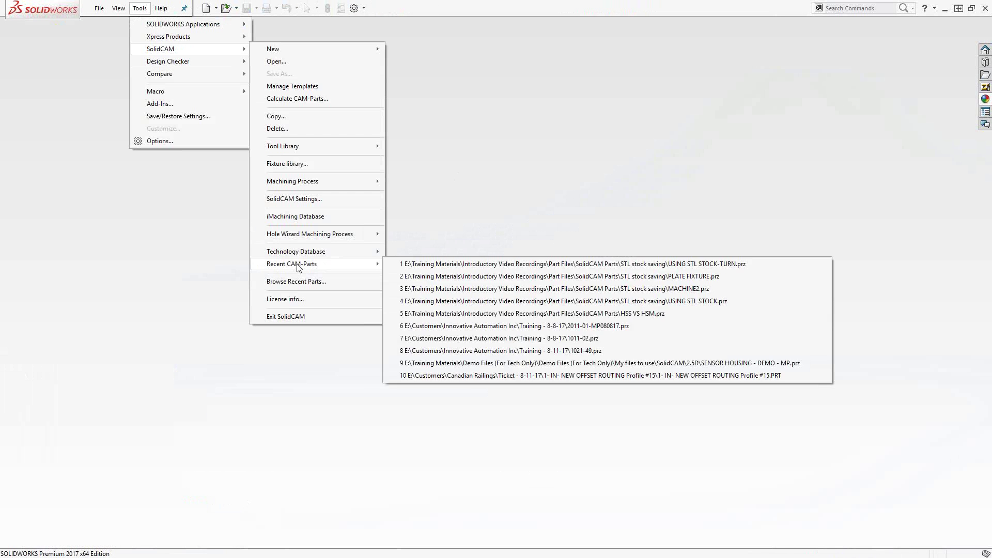
click(691, 277)
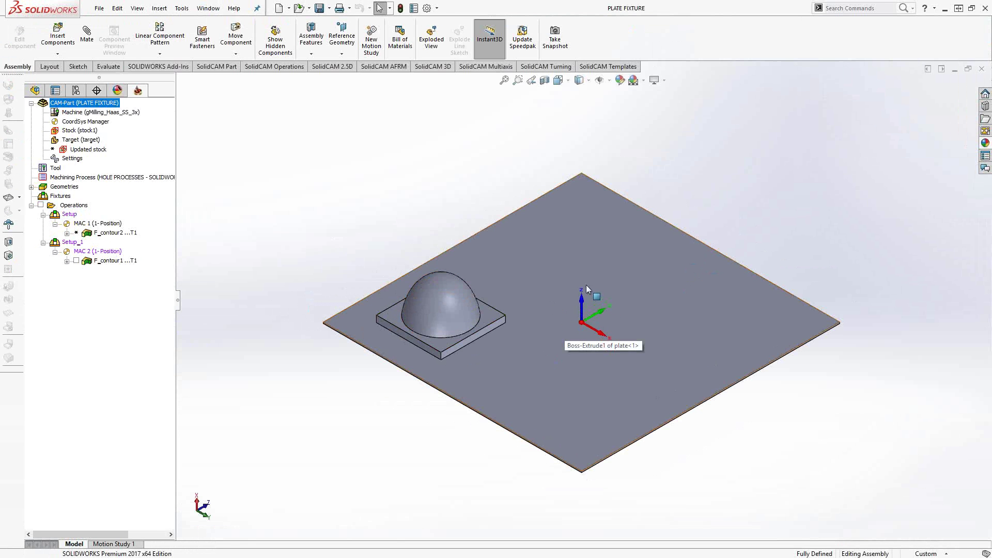
click(68, 131)
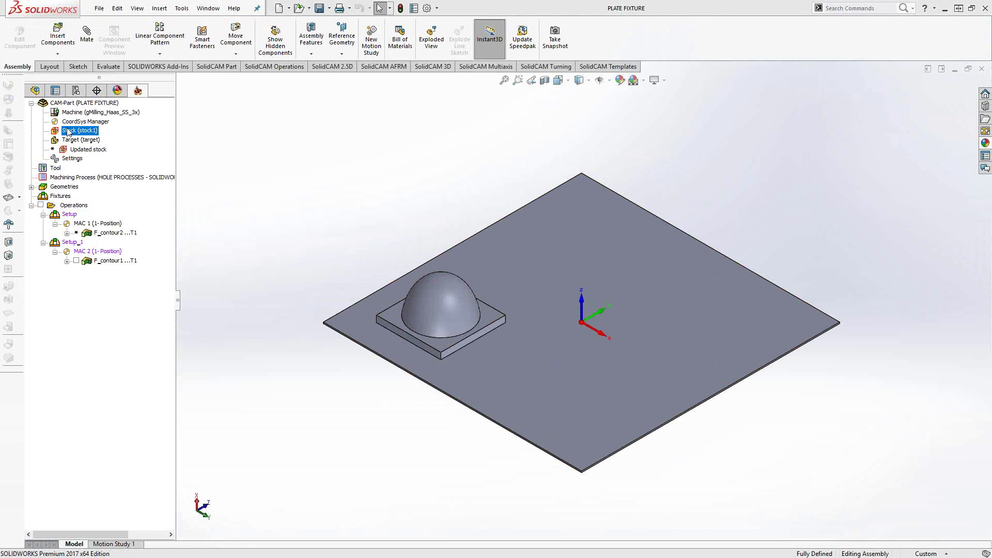
Step: Set stock1 to be defined by STL using the 'Turned Stock from SolidVerify' file
double_click(68, 130)
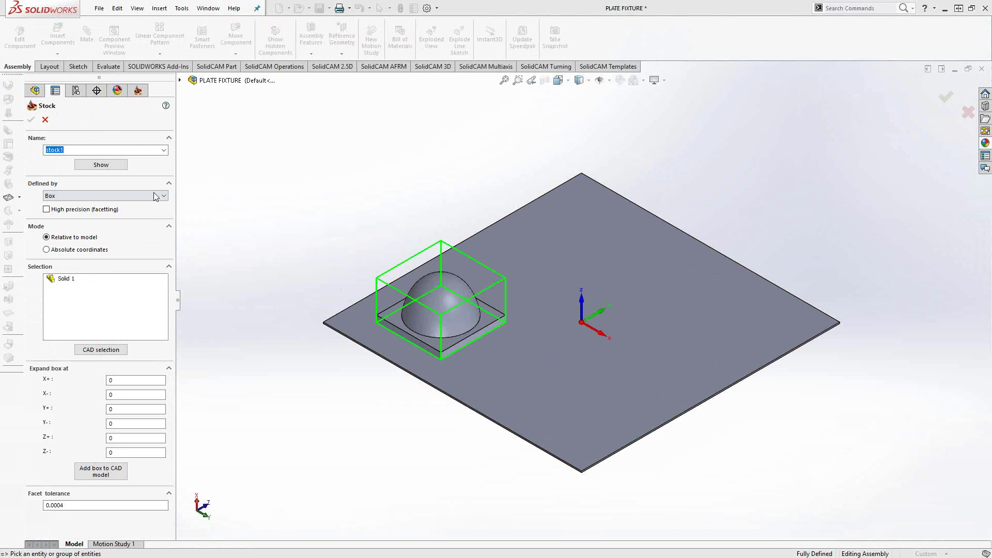
click(162, 197)
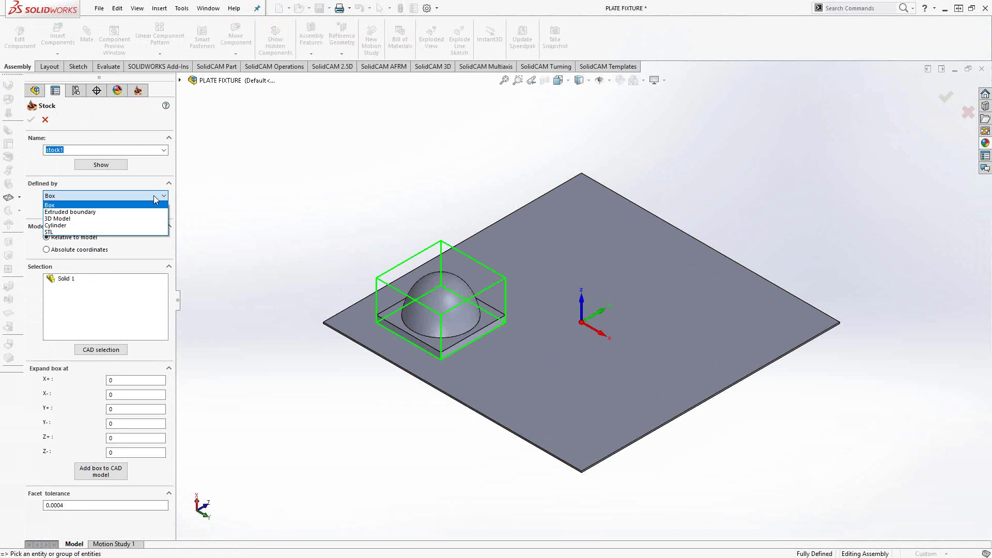
click(55, 234)
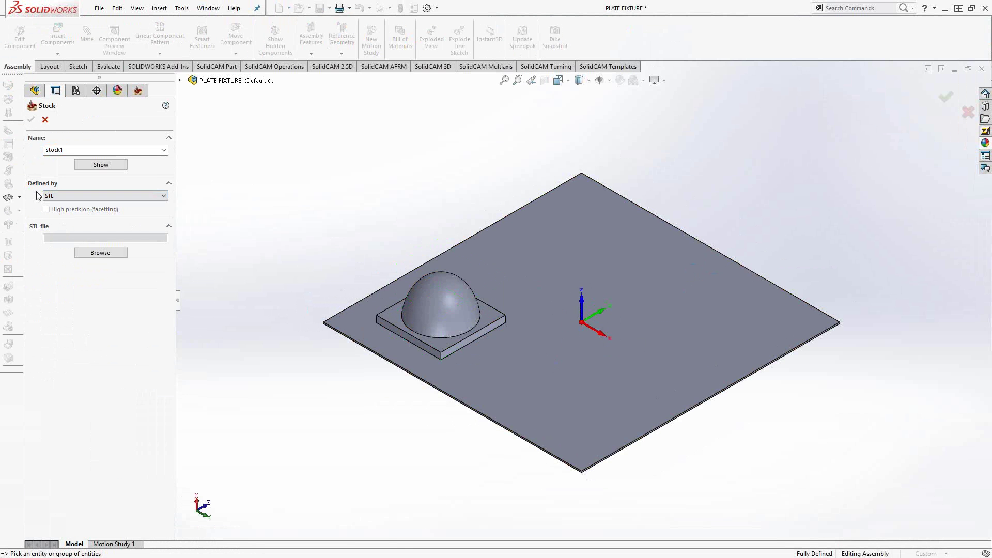
click(100, 260)
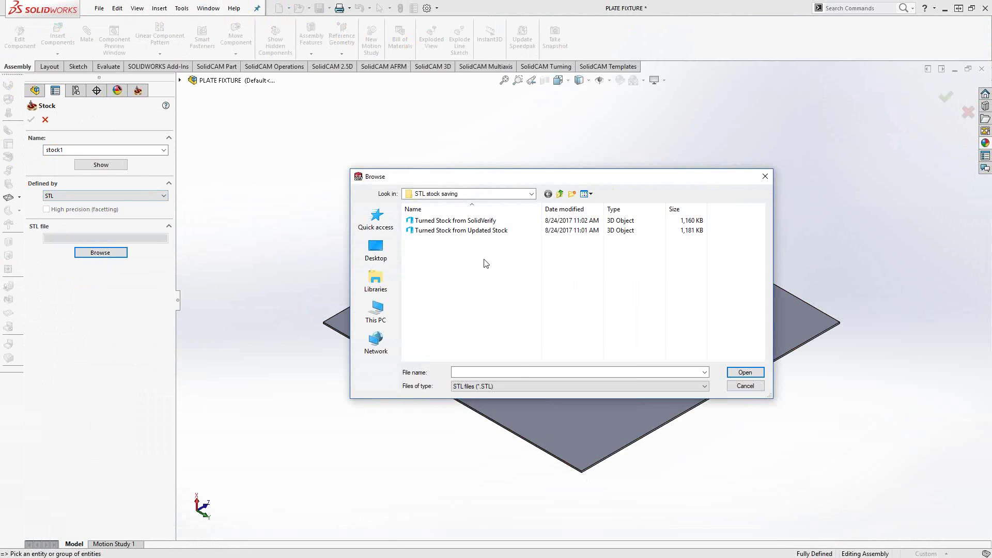
click(458, 221)
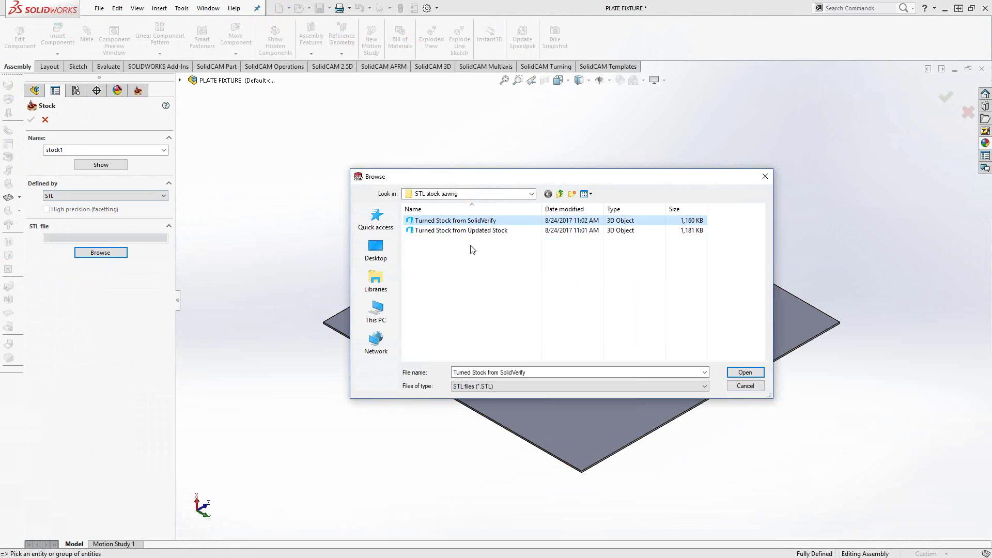
click(745, 372)
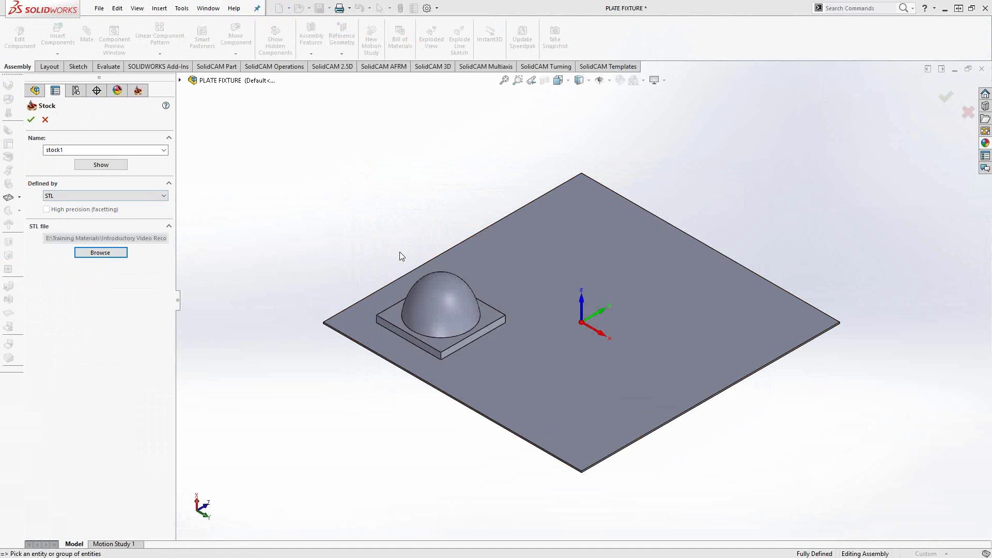
click(31, 119)
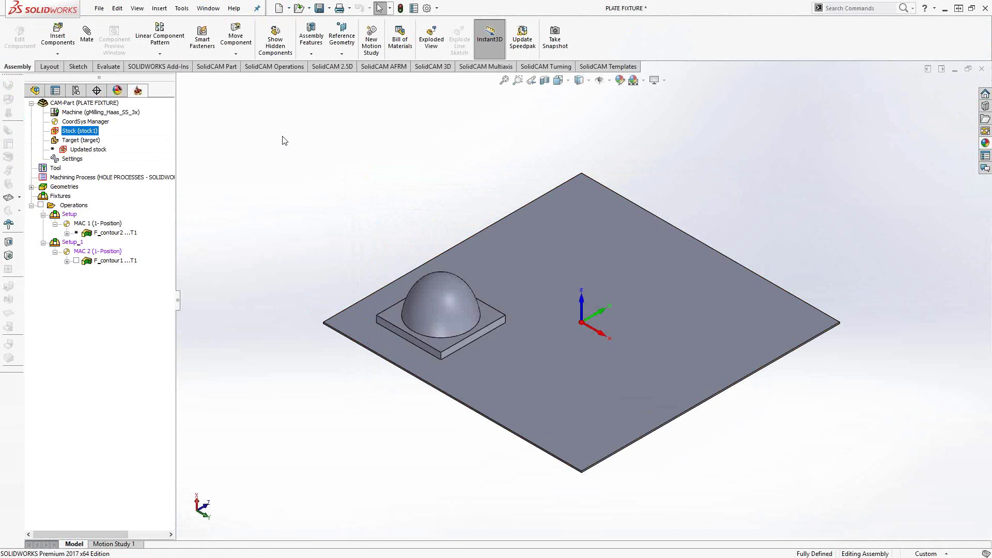
Step: Show stock1 on the model, revealing the magenta STL stock beneath the fixture plate
right_click(82, 130)
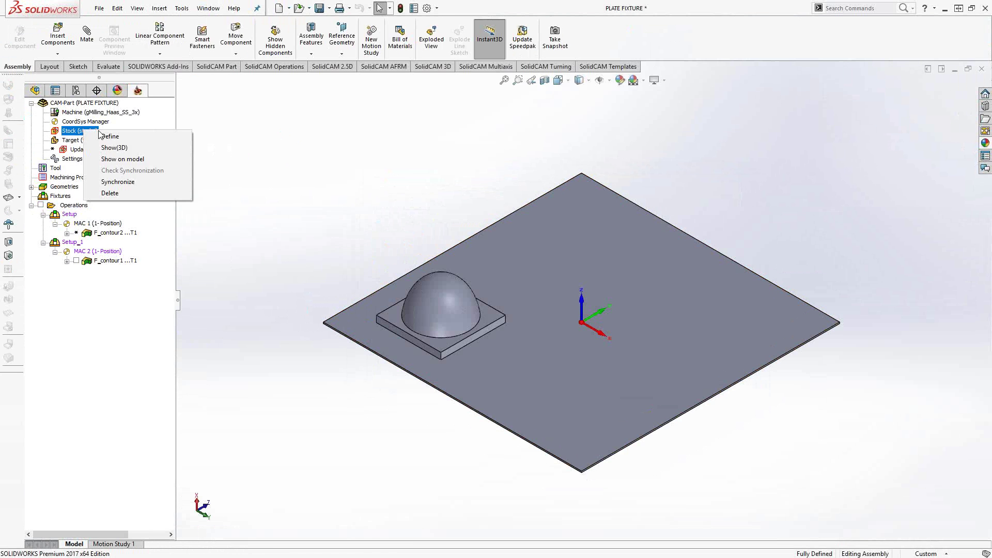
click(119, 159)
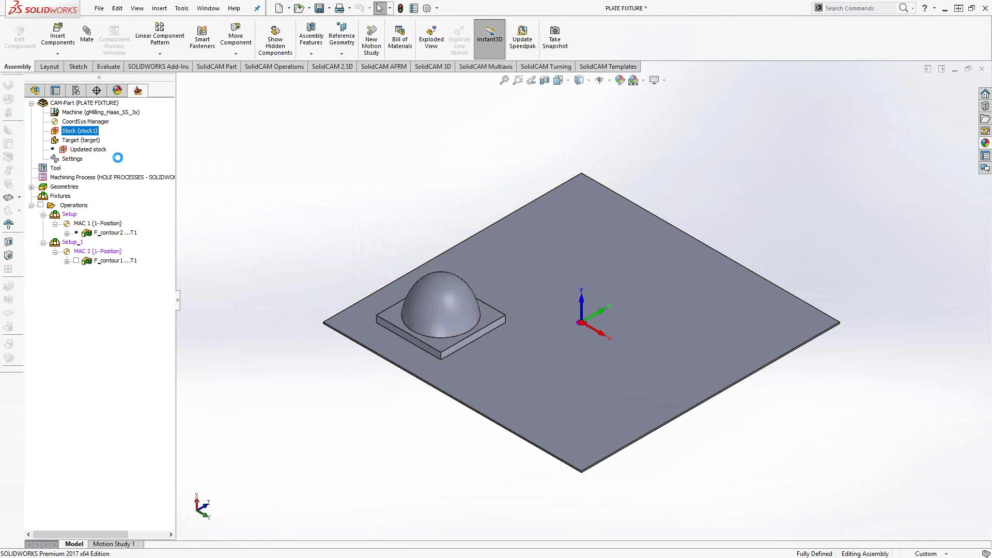
middle_drag(405, 390, 406, 281)
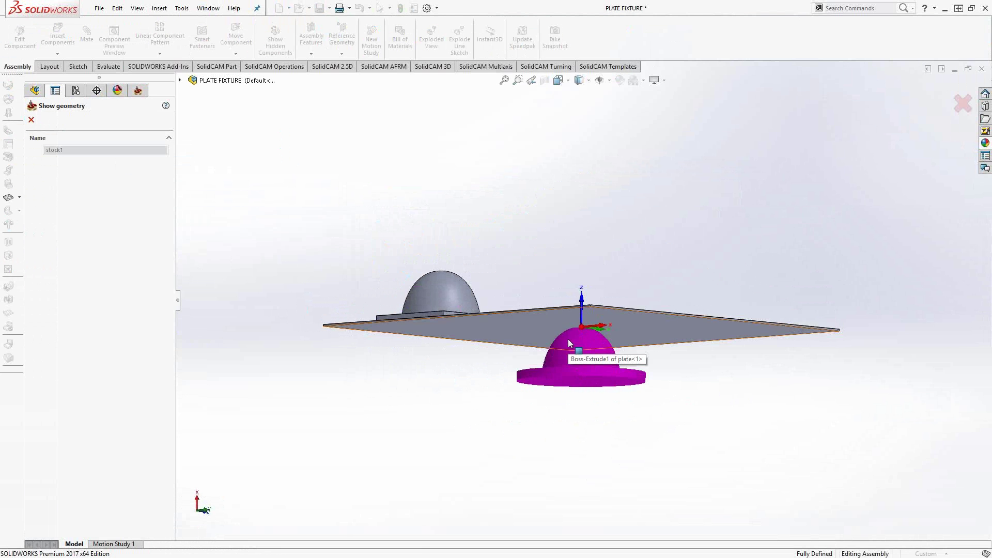
middle_drag(568, 339, 556, 383)
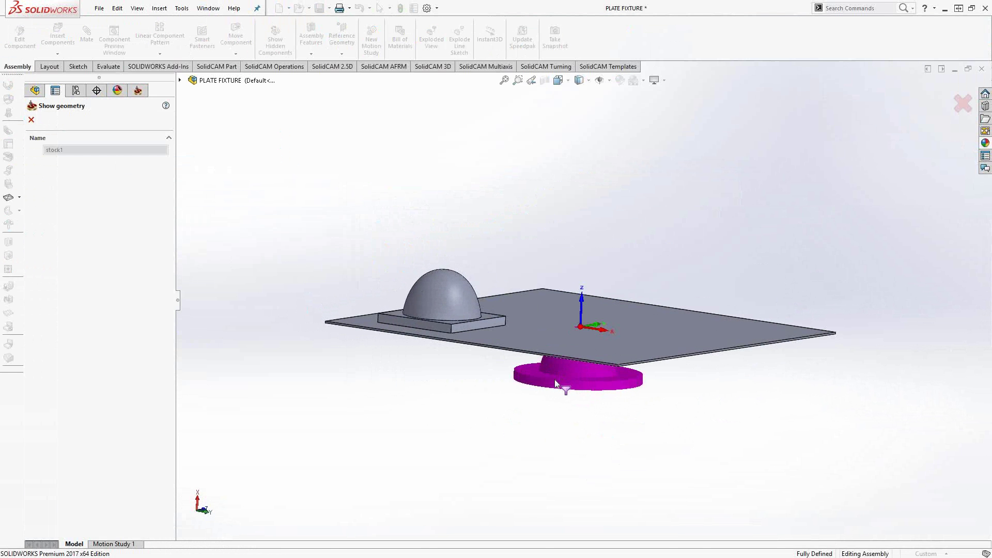
Step: Close the stock preview and open the CoordSys Manager with MAC 1 selected
click(31, 119)
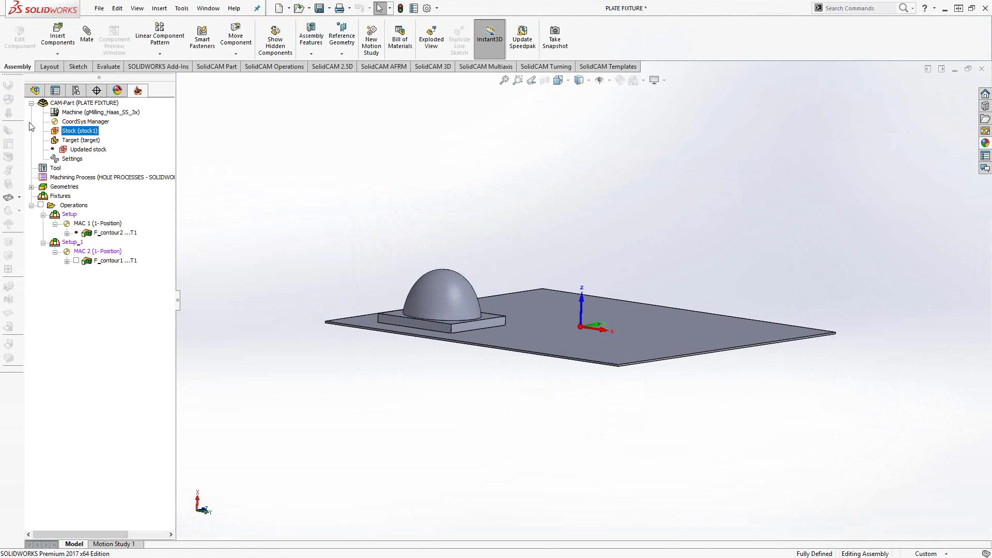
double_click(83, 121)
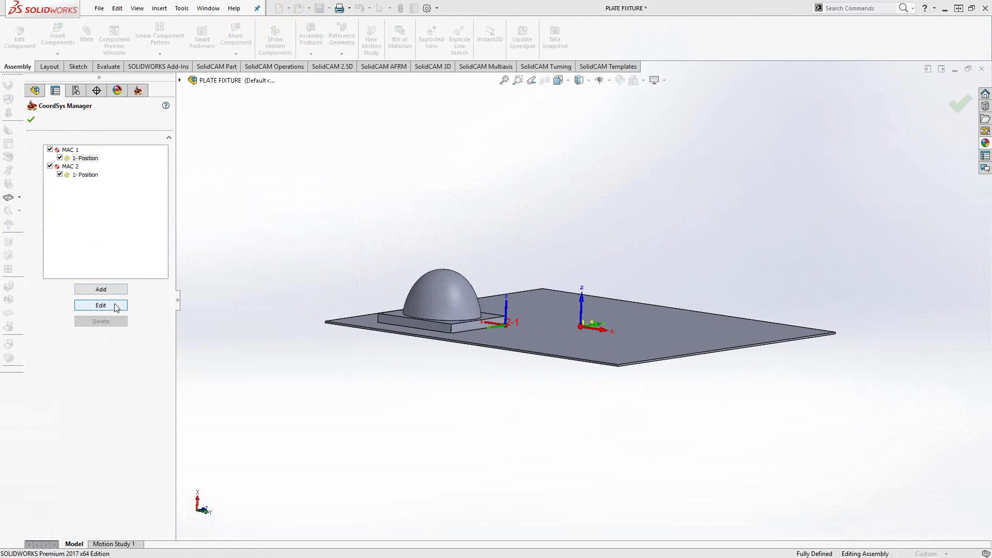
key(Return)
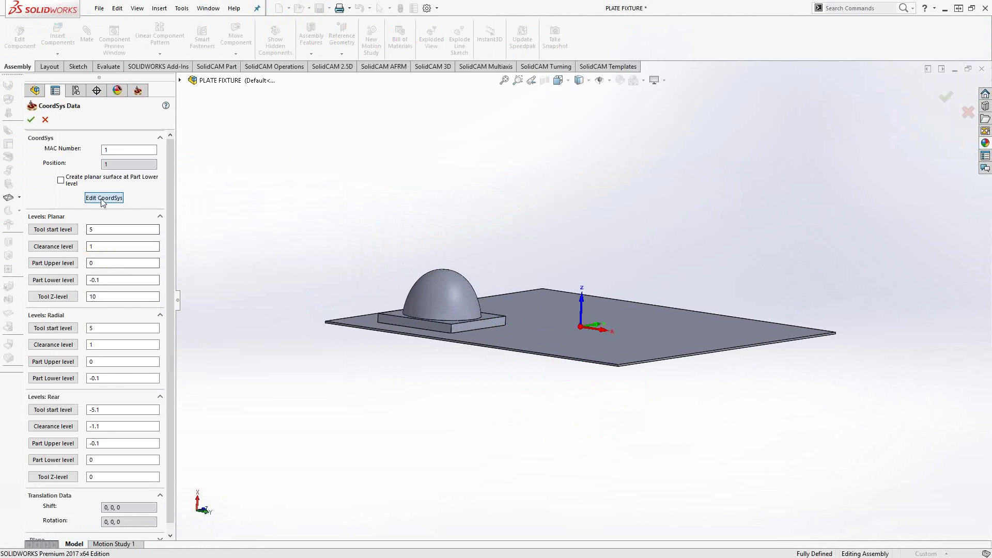
Step: Place MAC 1's origin at the top center of the block's model box and confirm
click(103, 200)
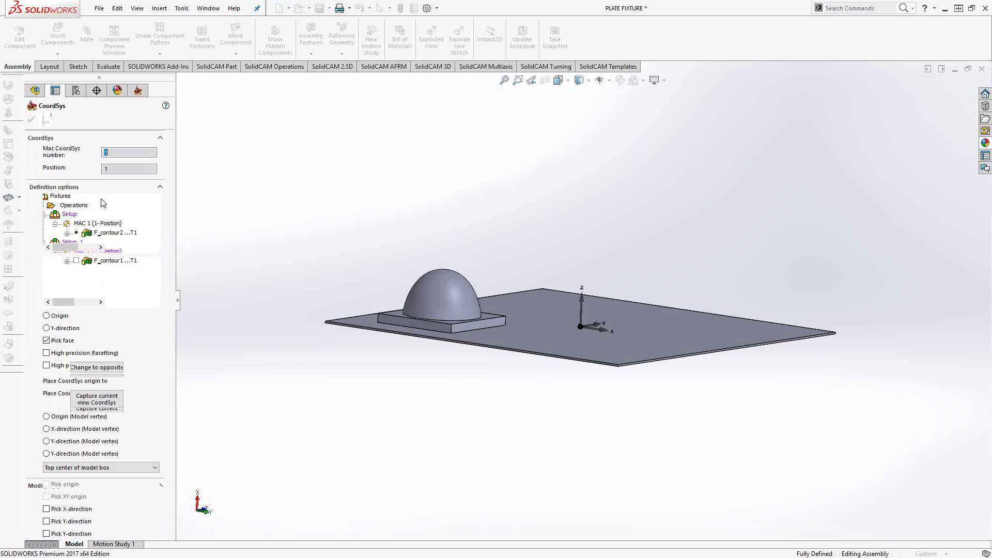
middle_drag(212, 202, 240, 257)
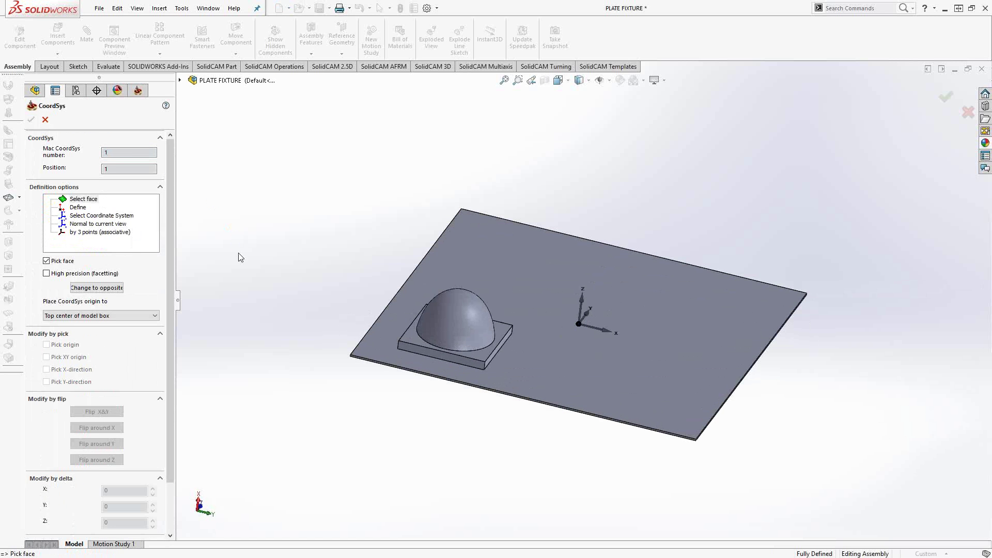
scroll(227, 253, down, 3)
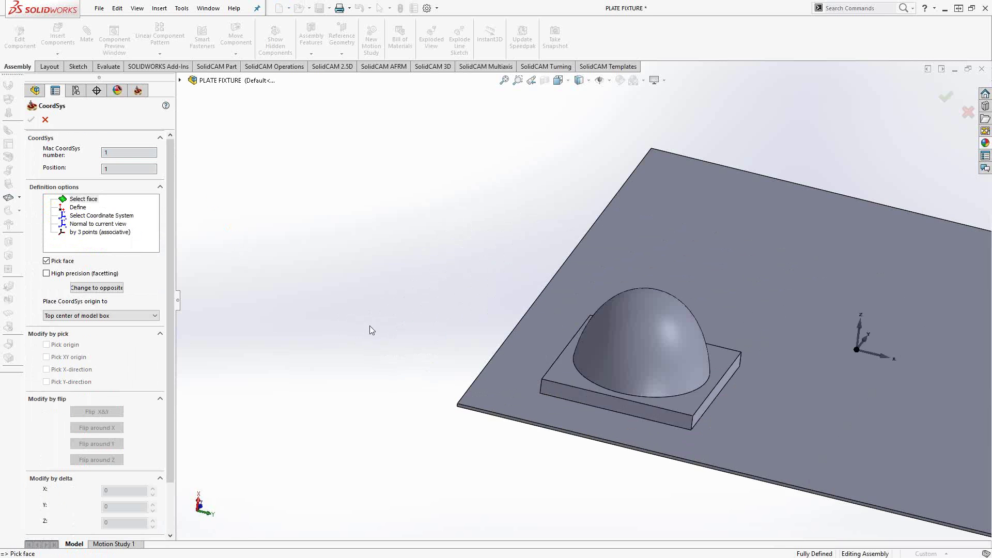
click(560, 376)
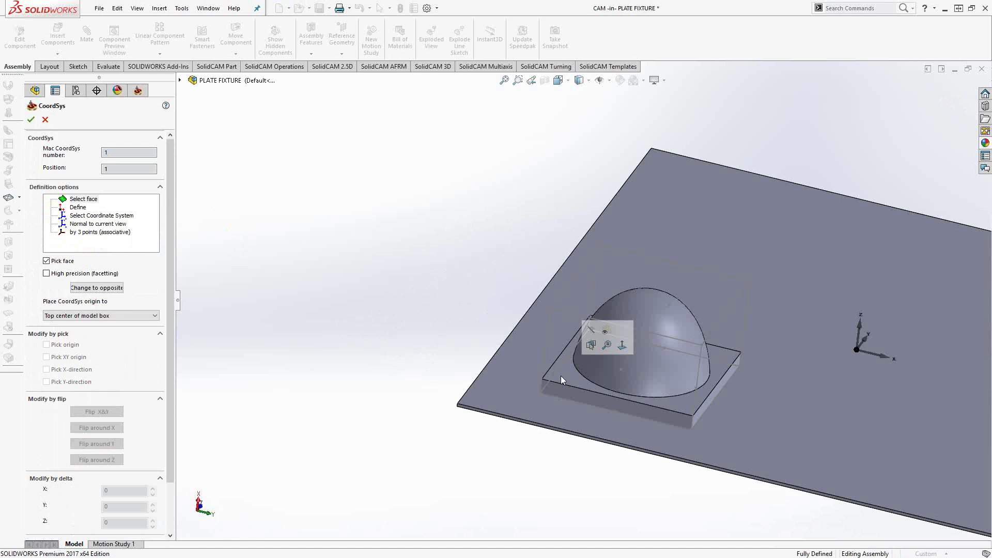
click(31, 120)
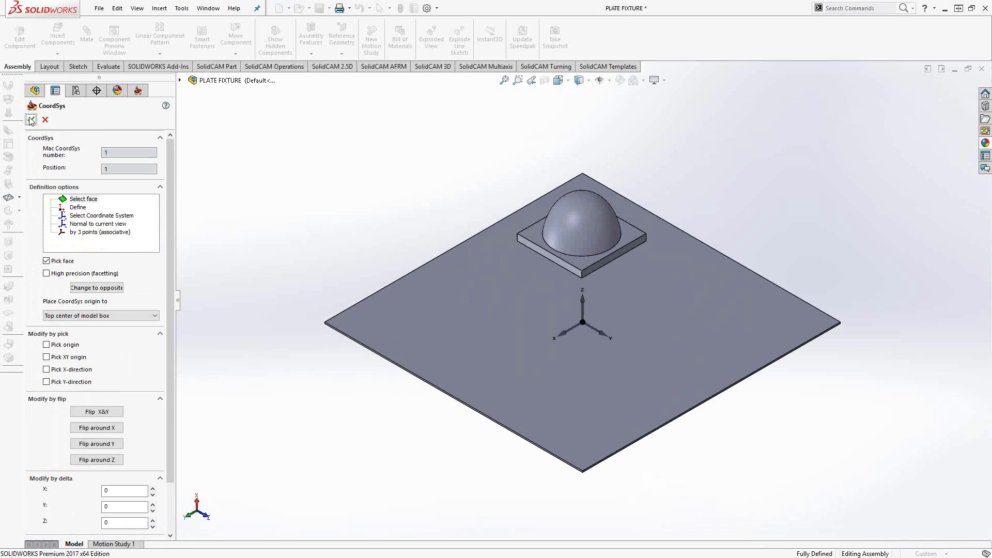
click(31, 120)
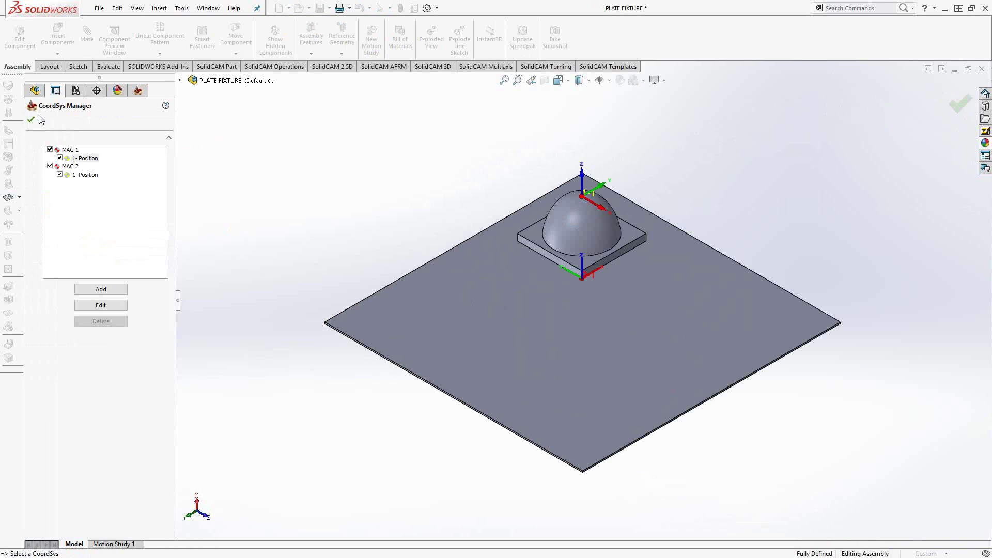
click(30, 121)
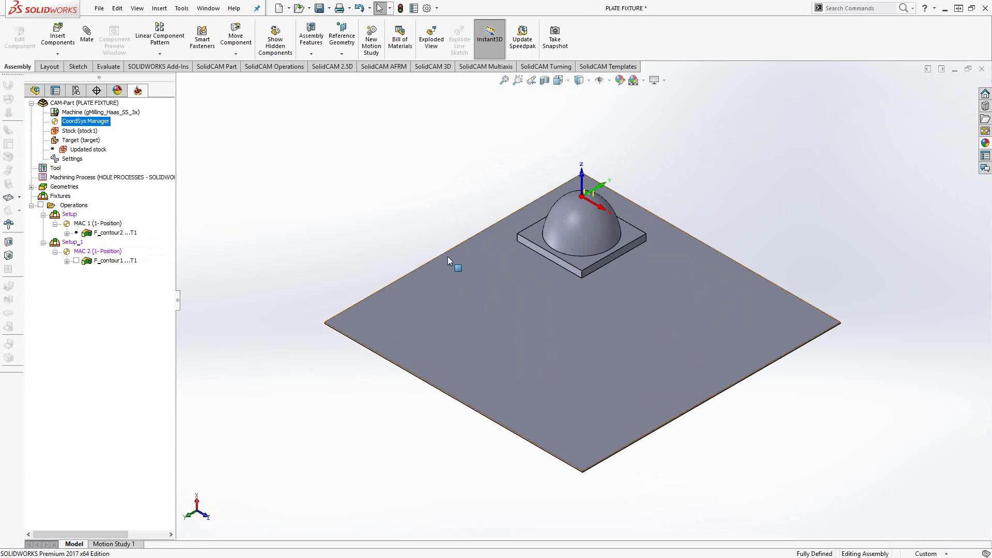
Step: Preview stock1 on the model to verify the turned stock now sits over the dome
middle_drag(454, 264, 514, 216)
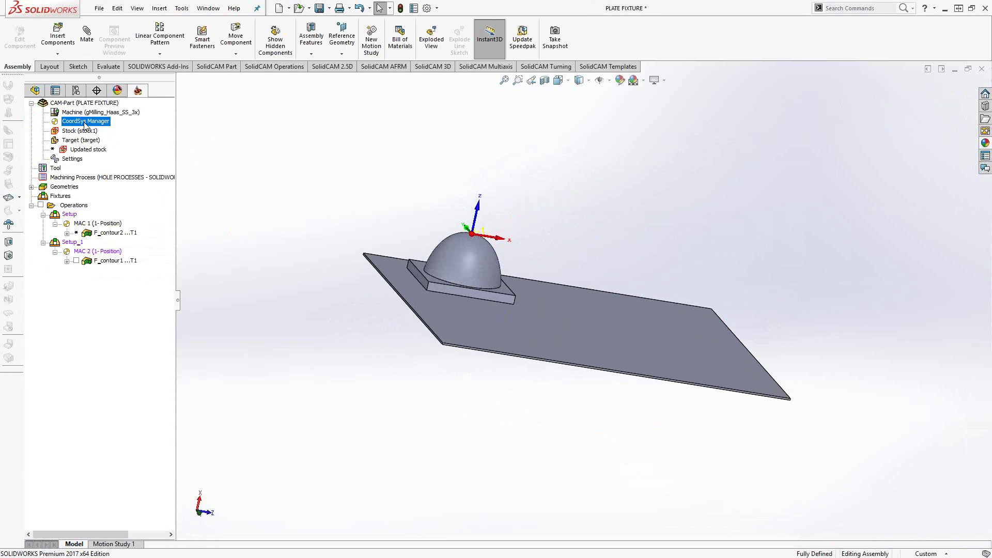
right_click(79, 132)
click(120, 158)
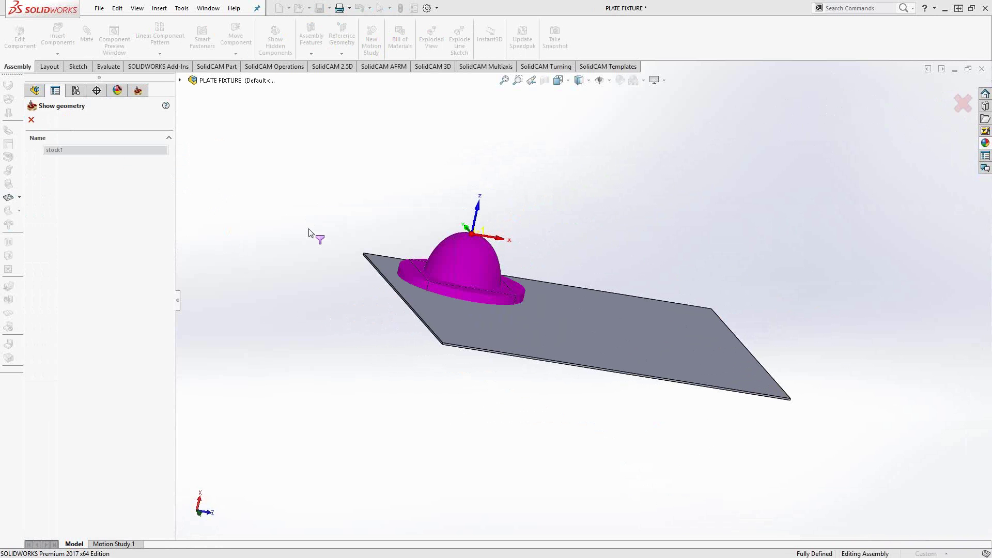
click(31, 119)
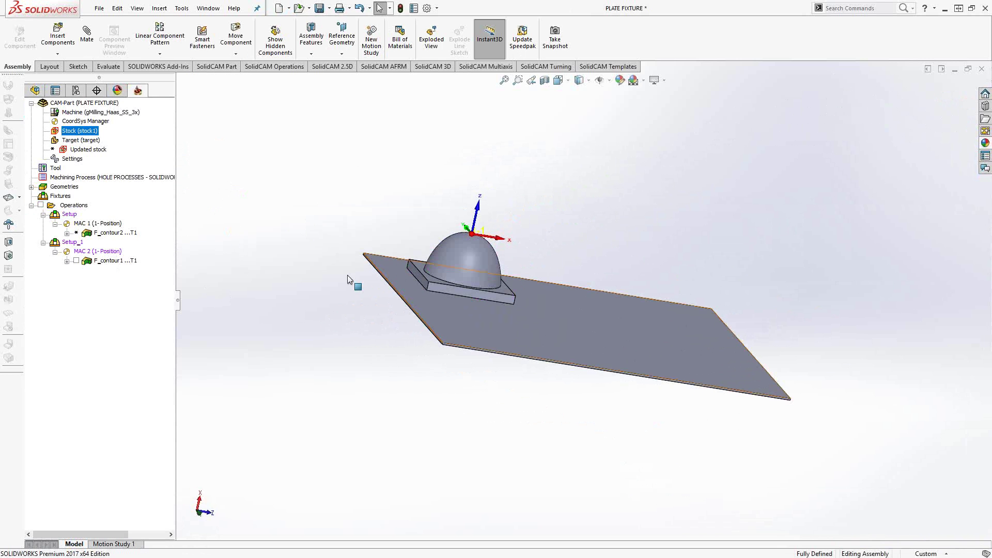
click(94, 252)
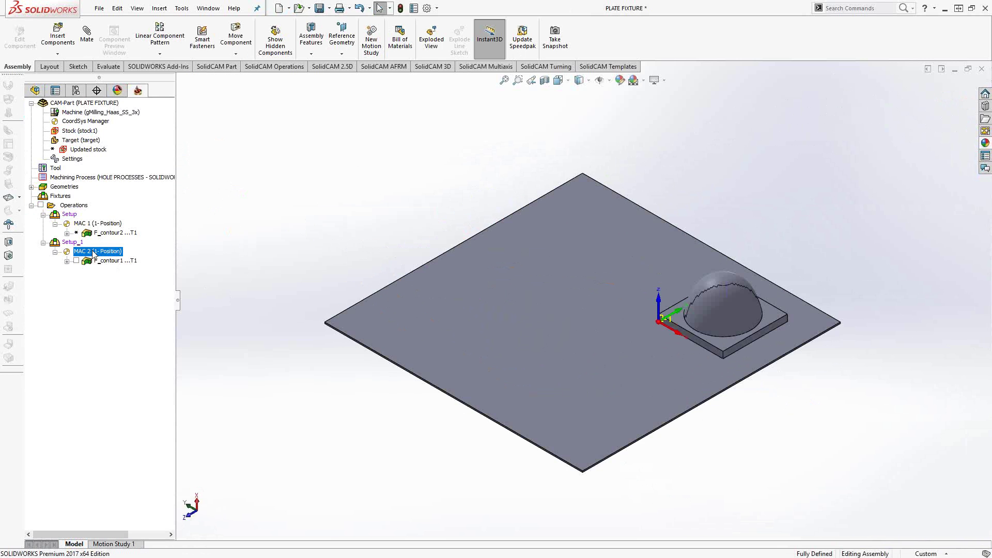
scroll(656, 328, down, 3)
middle_drag(656, 327, 660, 261)
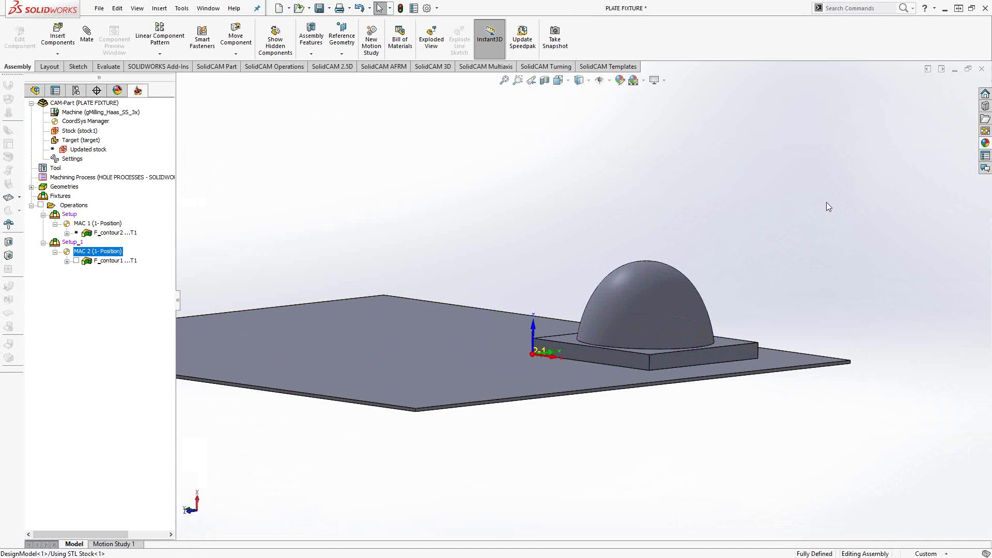
click(75, 260)
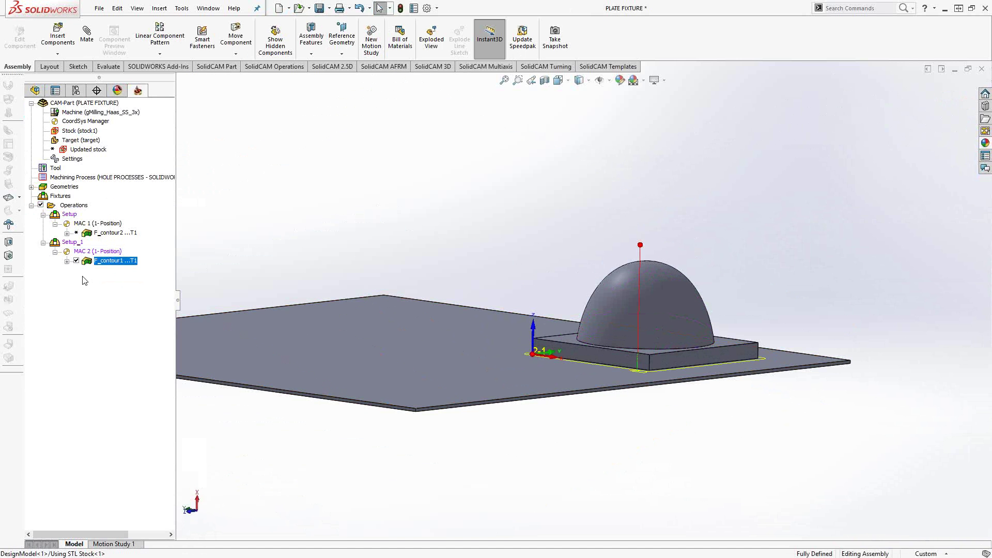
middle_drag(548, 363, 575, 481)
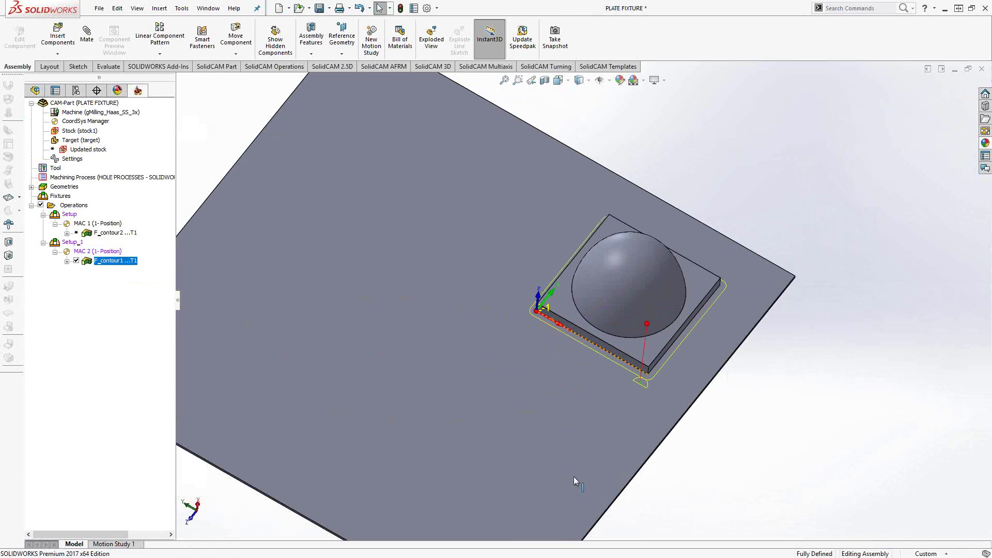
click(76, 262)
Step: Swap stock1's STL source to 'Turned Stock from Updated Stock' and confirm
click(80, 132)
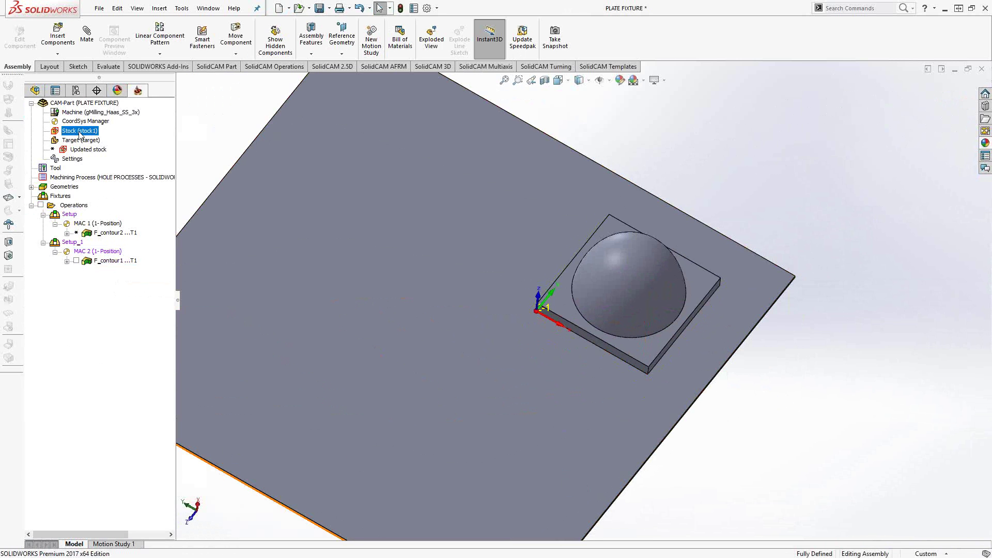
double_click(80, 132)
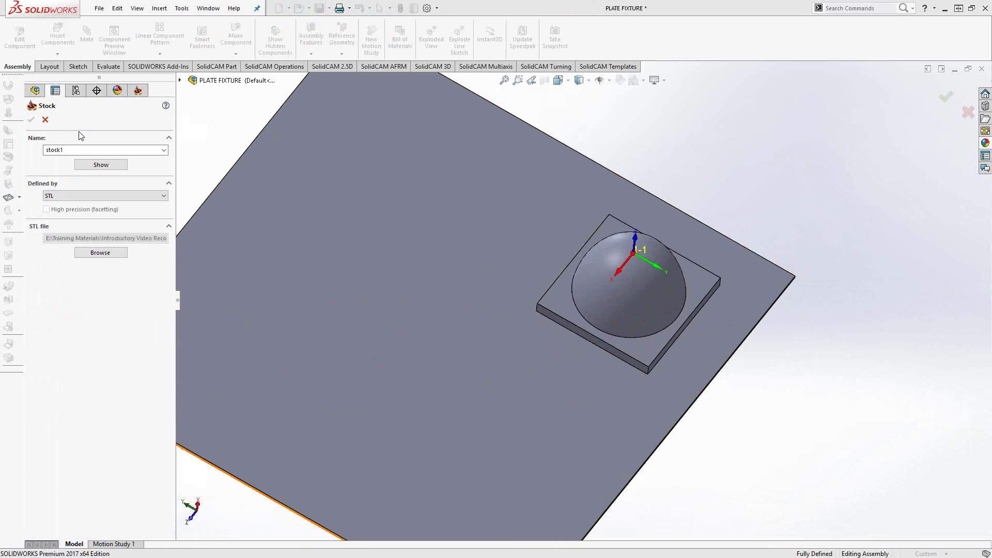
click(121, 253)
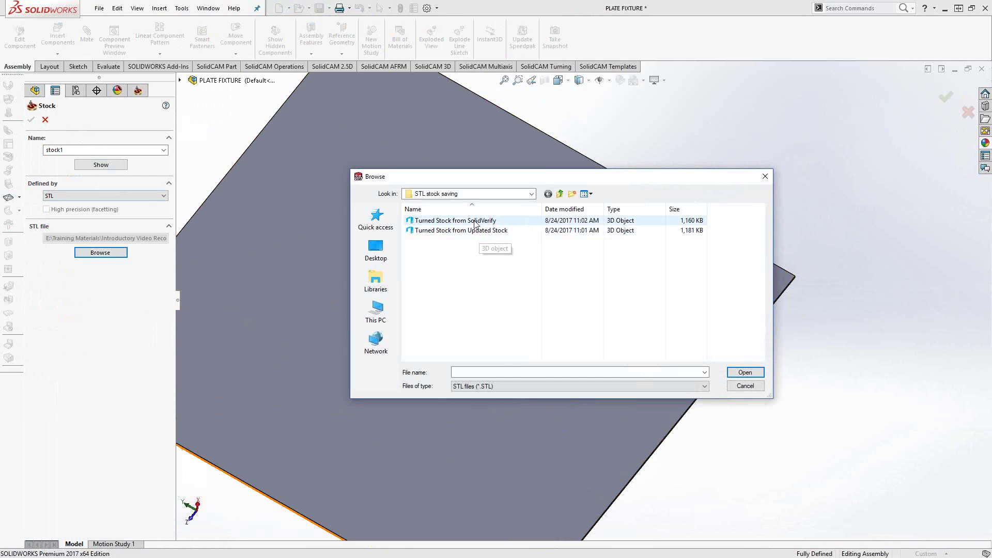
click(473, 231)
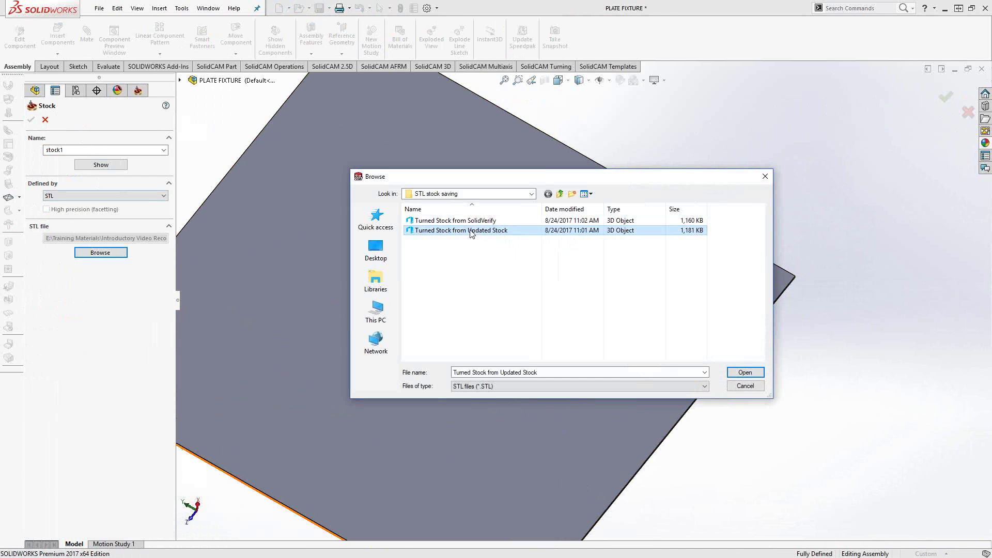
click(736, 375)
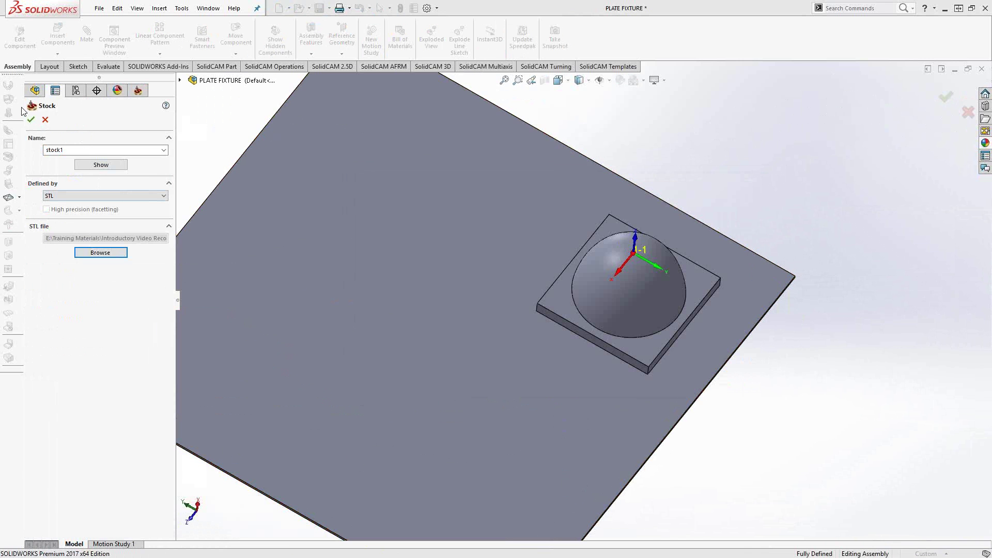
click(31, 120)
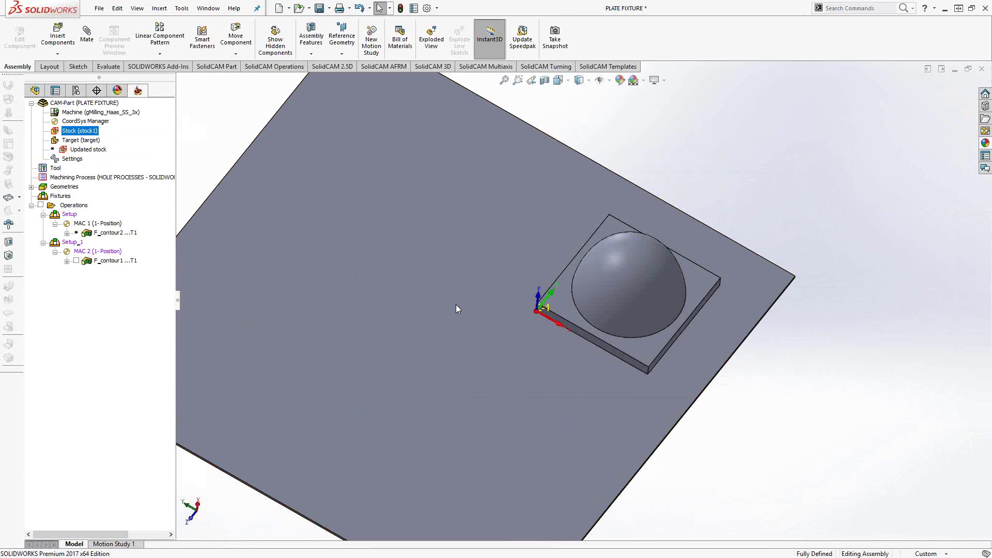
middle_drag(463, 368, 457, 250)
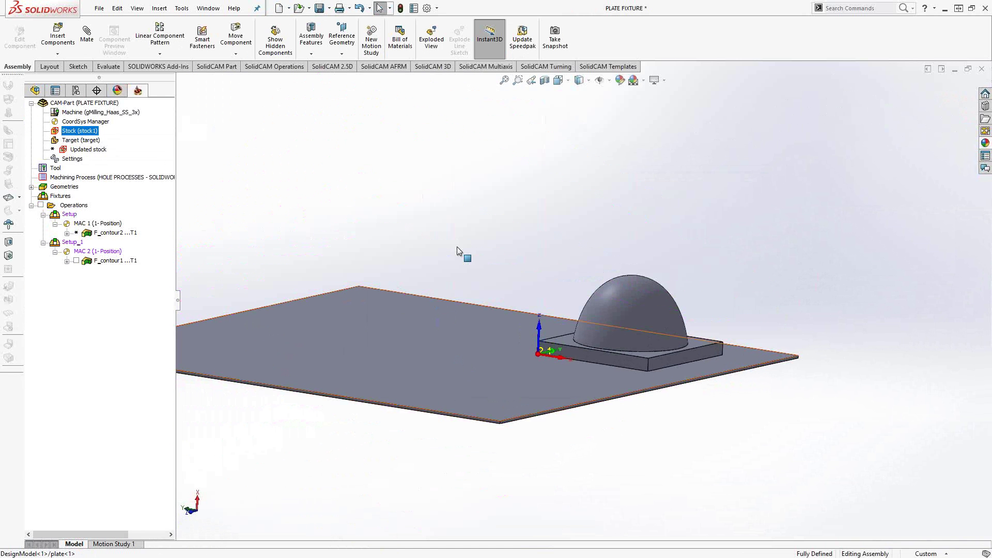
Step: Show the new stock1 on the model, exposing the magenta stock upright beside the dome block
middle_drag(348, 388, 570, 305)
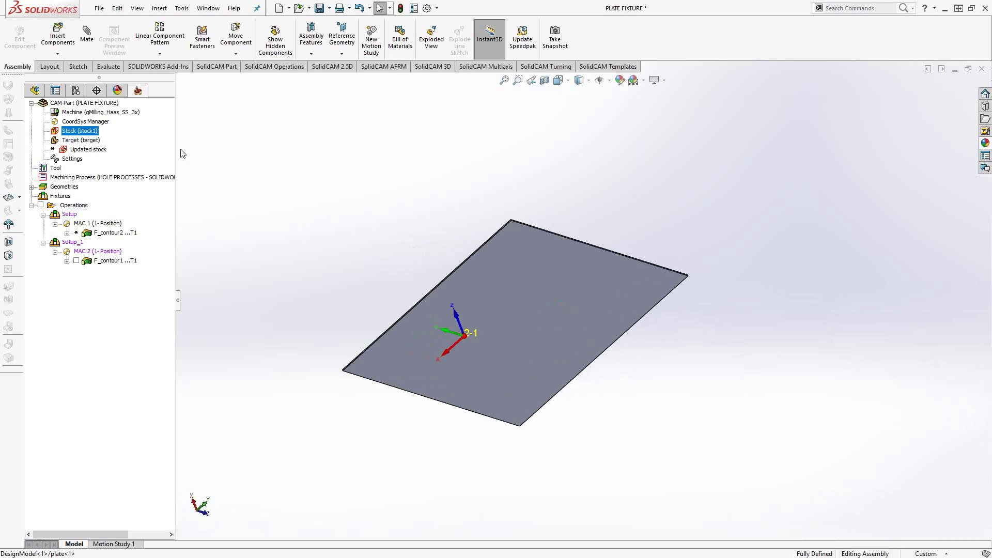
right_click(80, 135)
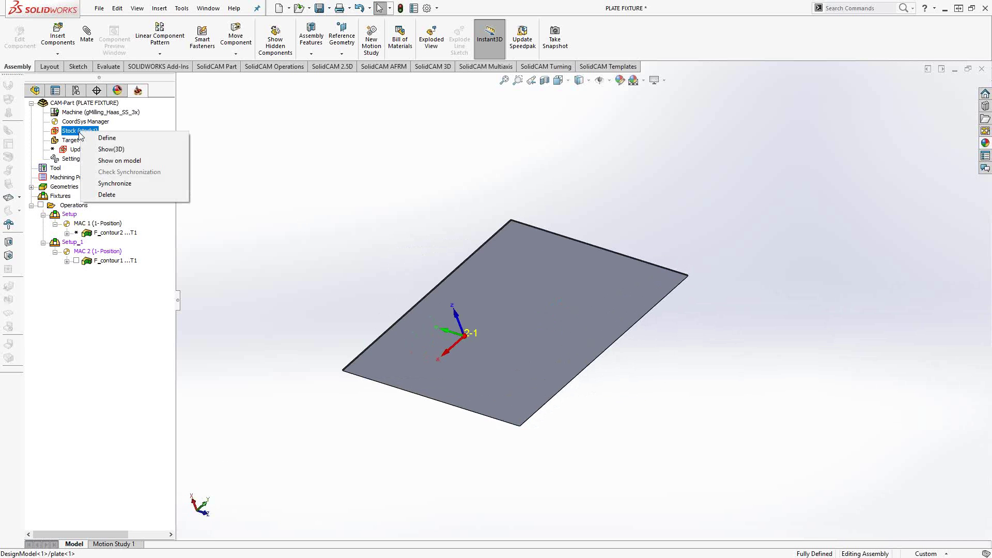
click(123, 163)
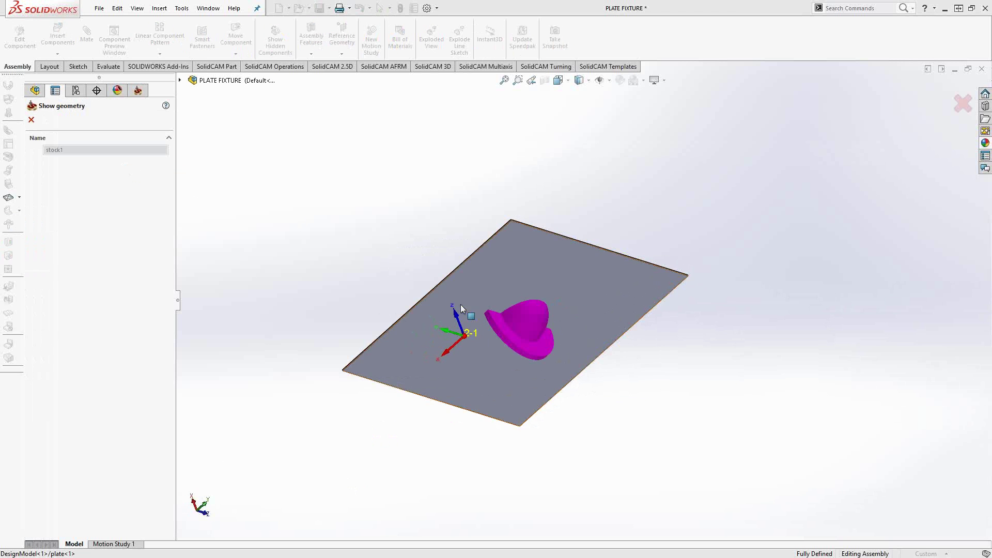
middle_drag(460, 305, 439, 403)
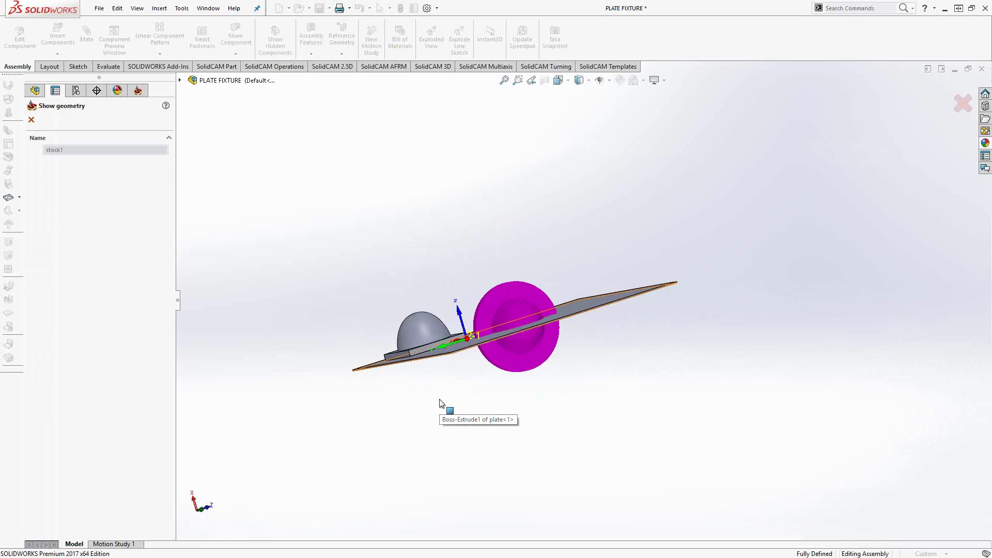
middle_drag(443, 405, 492, 439)
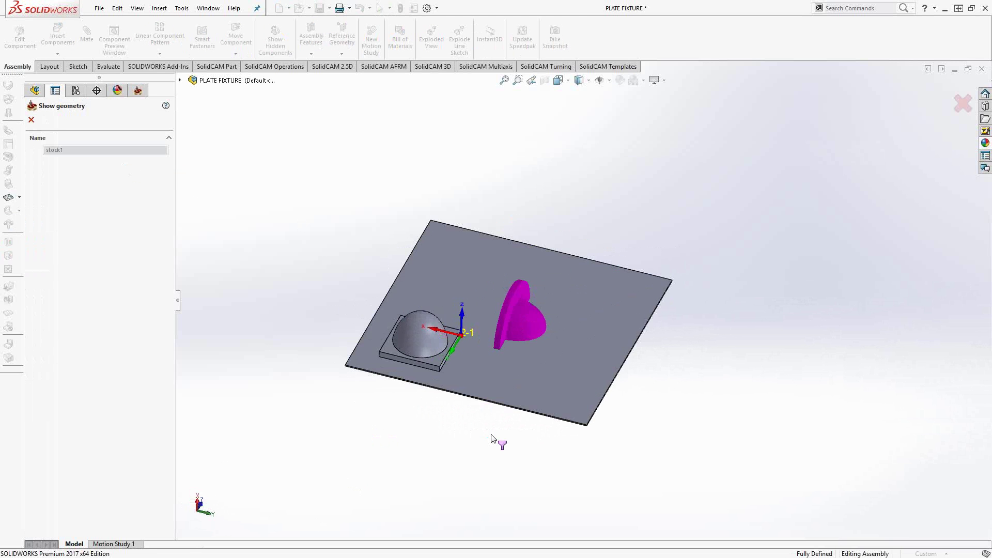